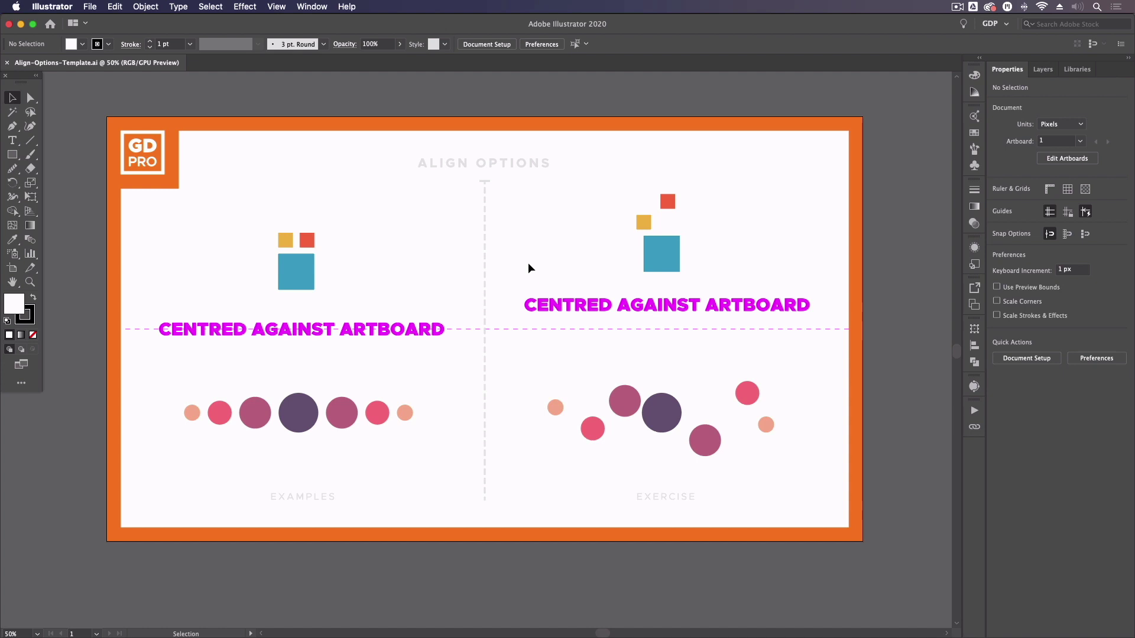
- Zoom to 100% and pan to centre the three exercise squares and heading in view
key(super+1)
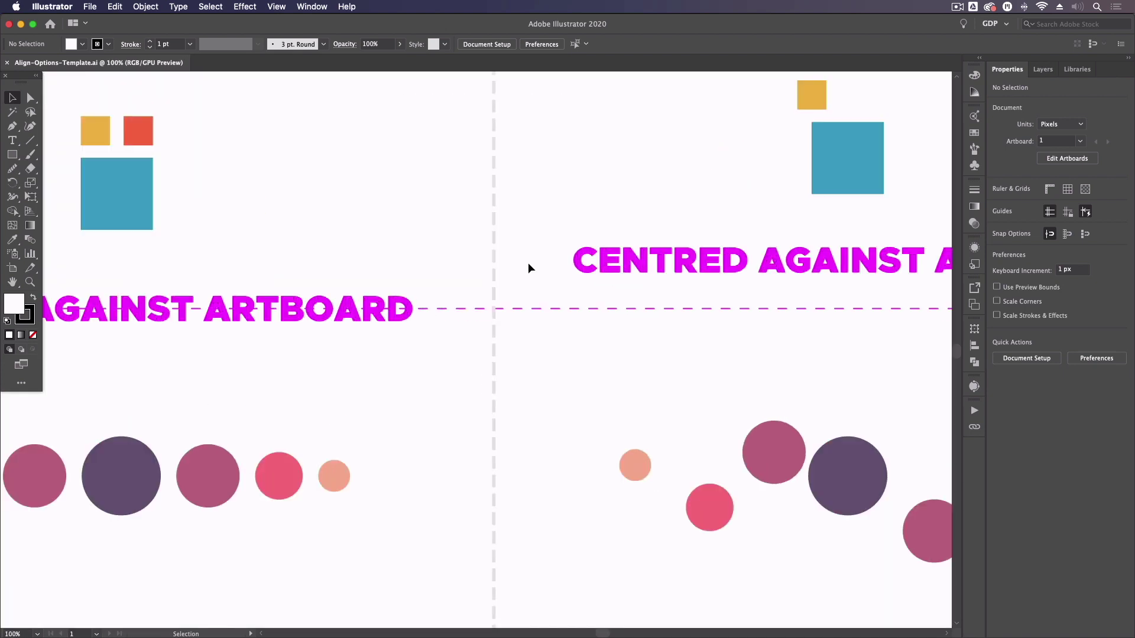
key(space)
drag(461, 278, 587, 264)
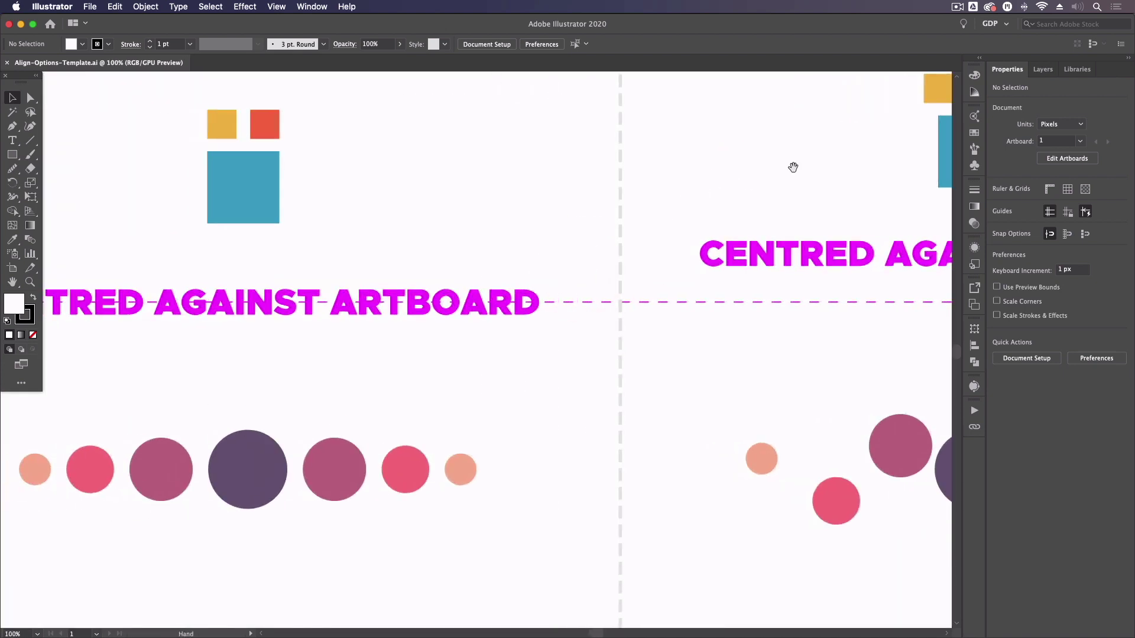
drag(792, 167, 425, 279)
drag(522, 289, 407, 300)
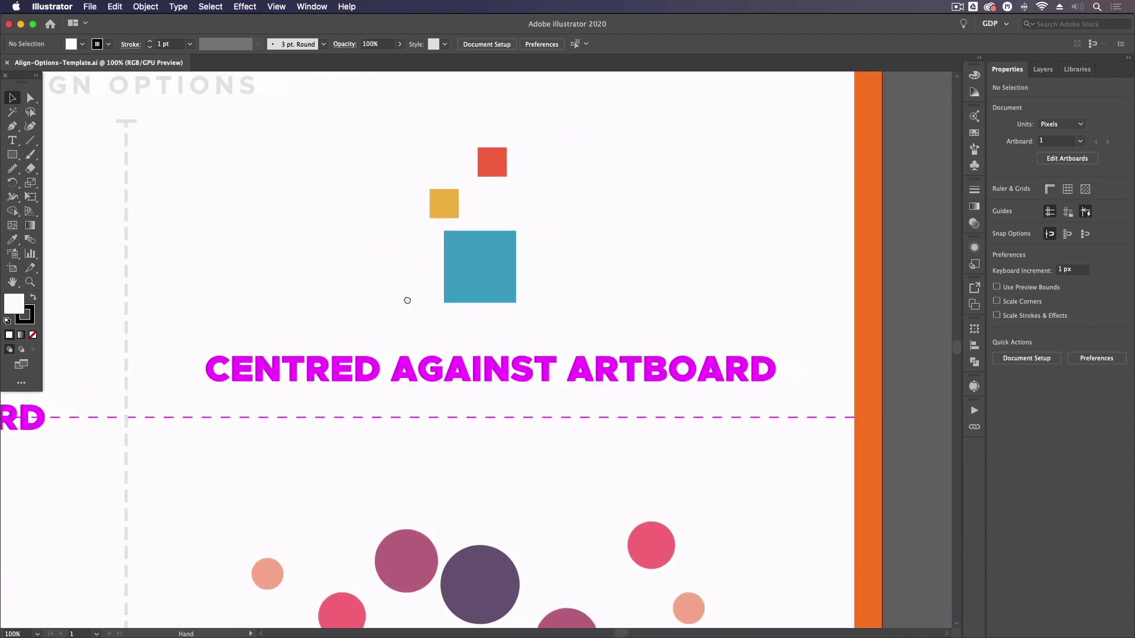
drag(573, 232, 603, 284)
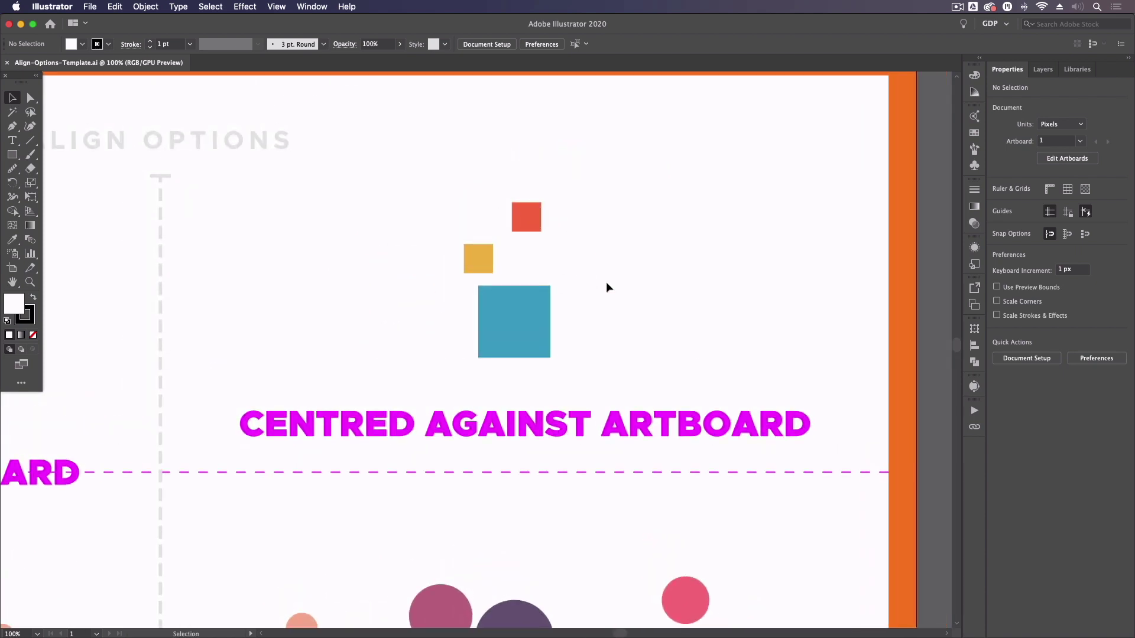
click(483, 289)
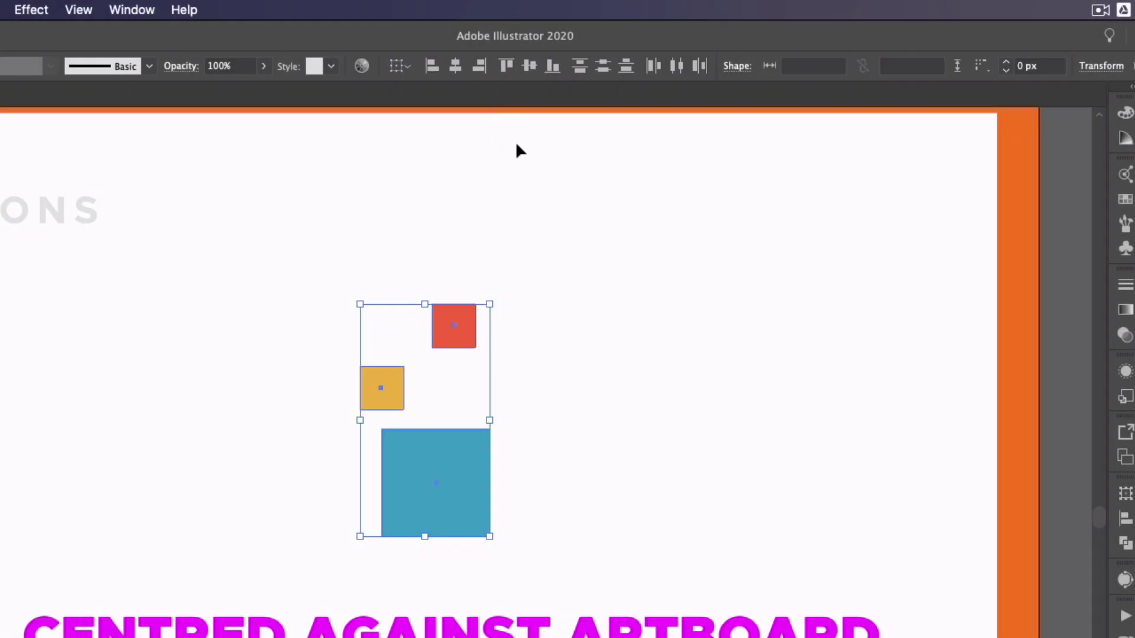
- Show the Align panel from the Window menu
click(131, 9)
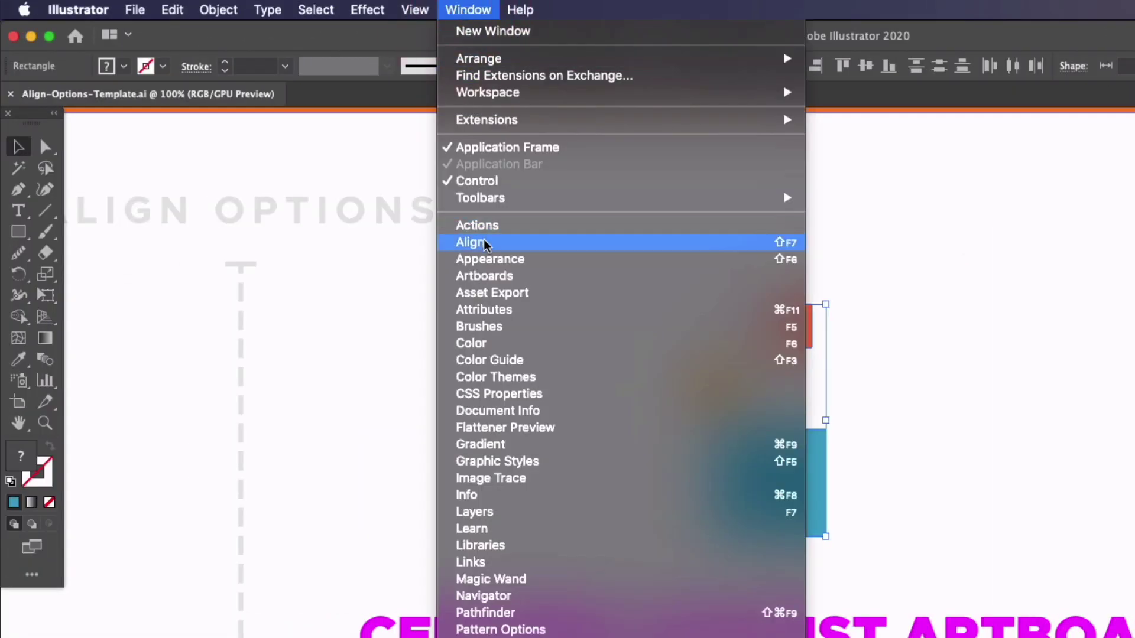
click(480, 242)
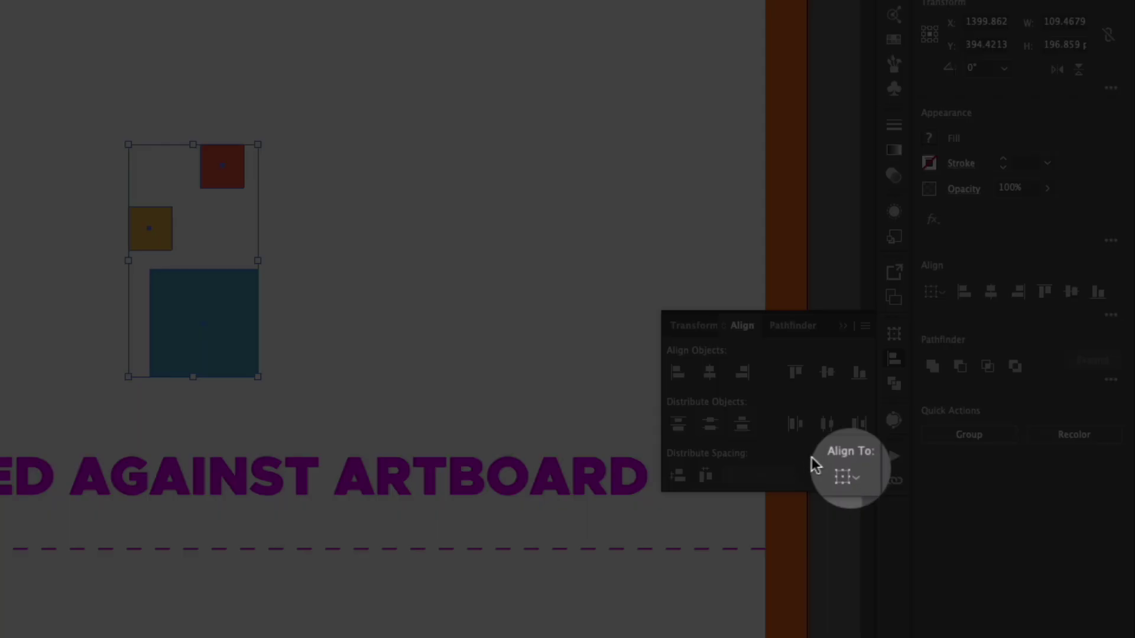
- With Align to Selection, try left and right alignment, undoing each, then align the tops
click(847, 475)
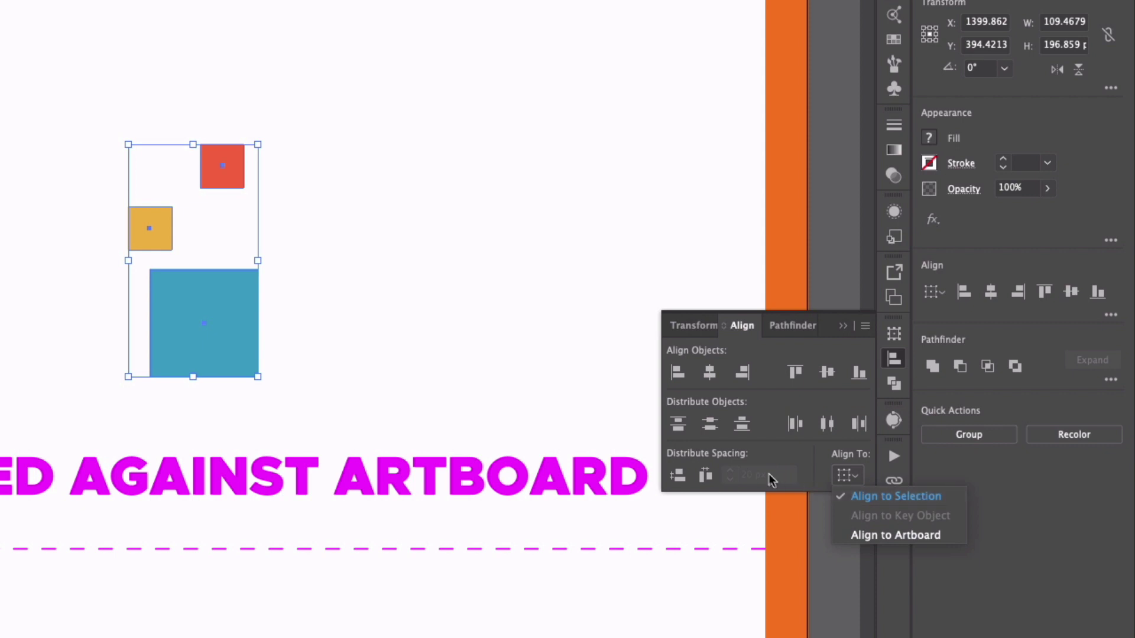
click(797, 473)
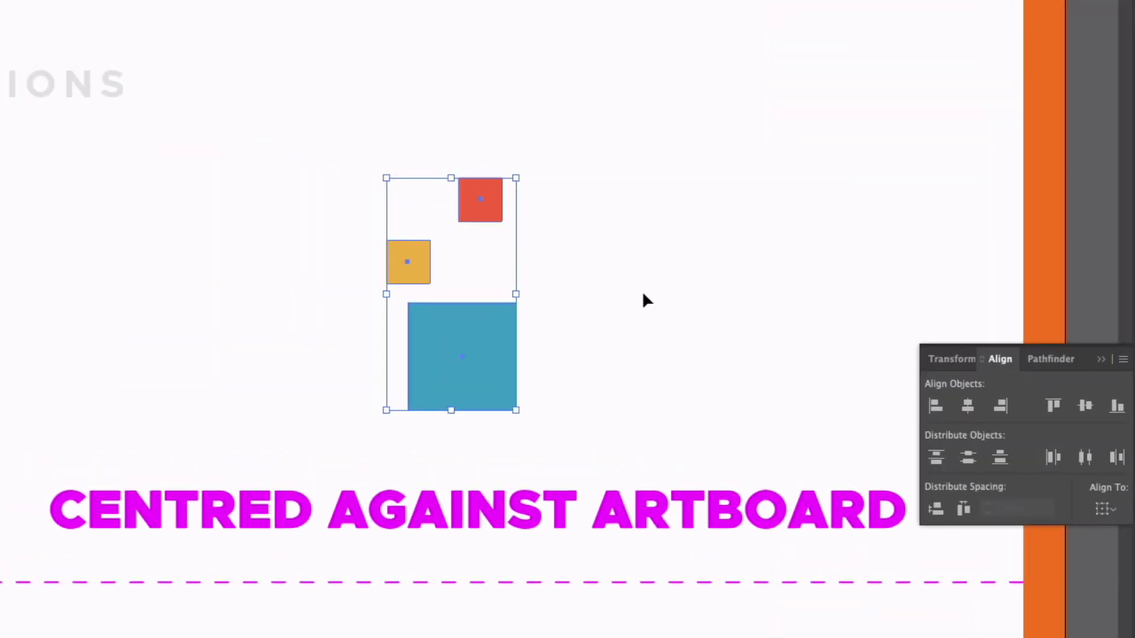
click(934, 408)
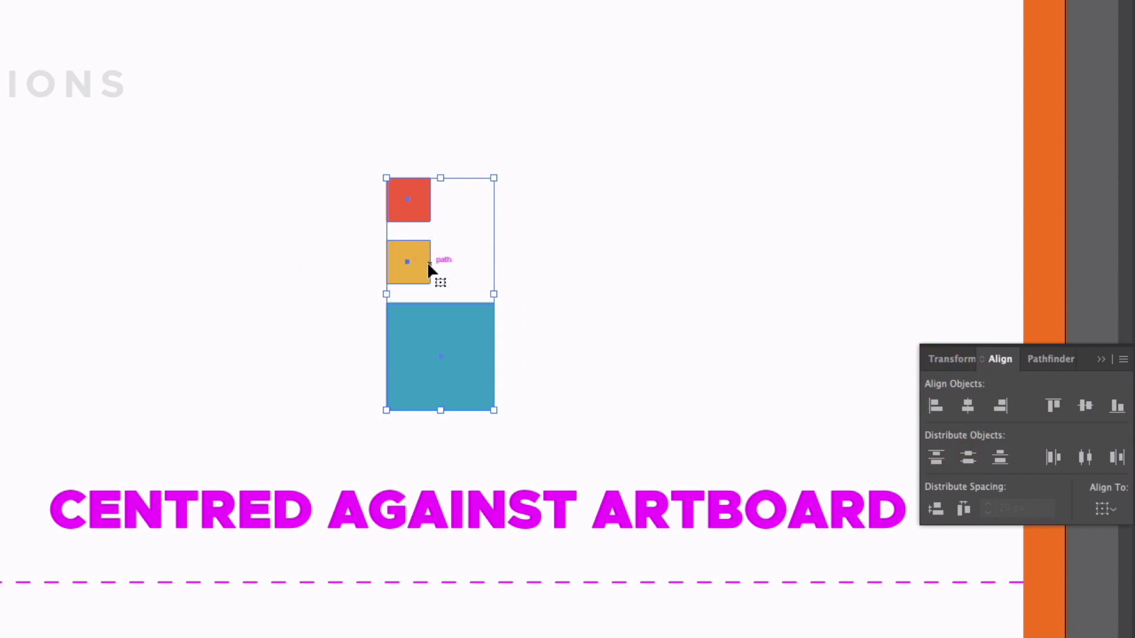
key(a)
key(ctrl+z)
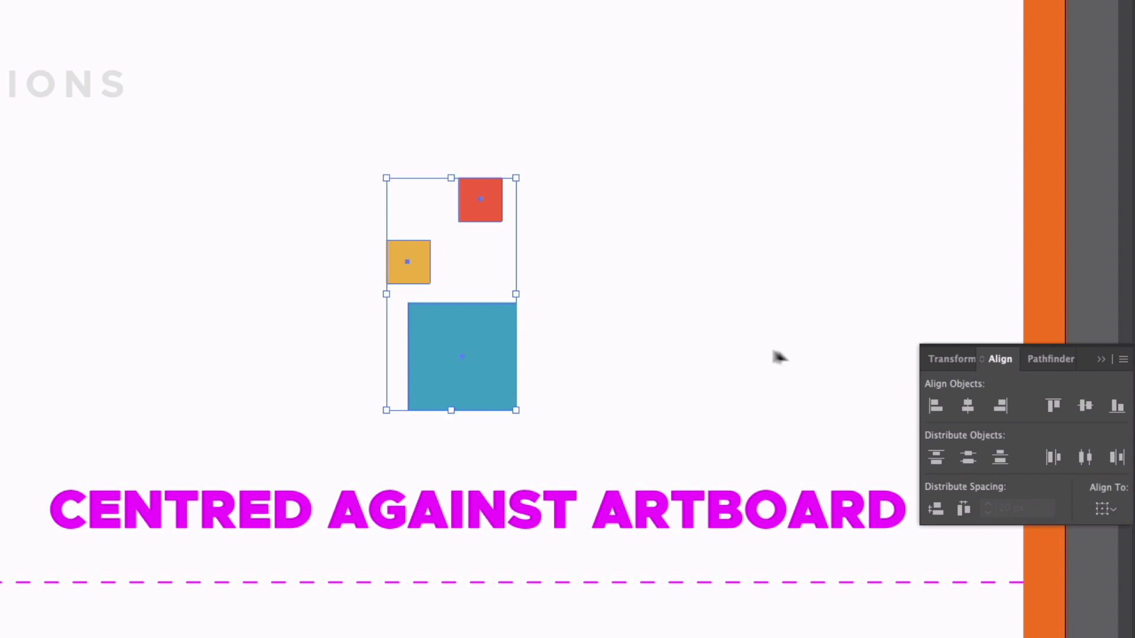
click(1000, 405)
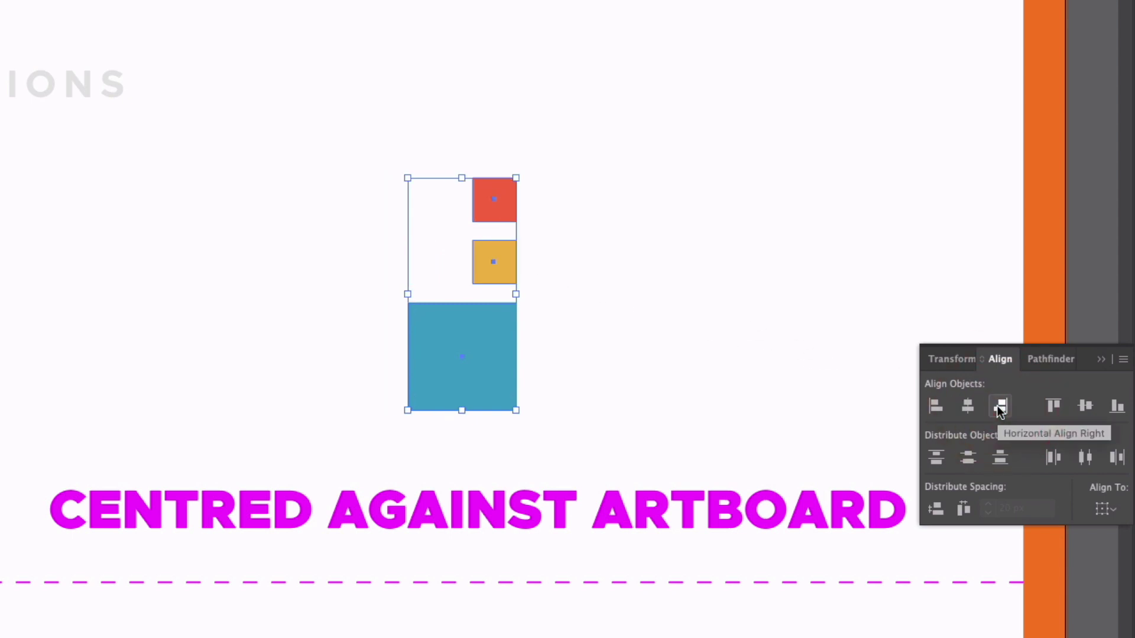
key(ctrl+z)
click(1053, 408)
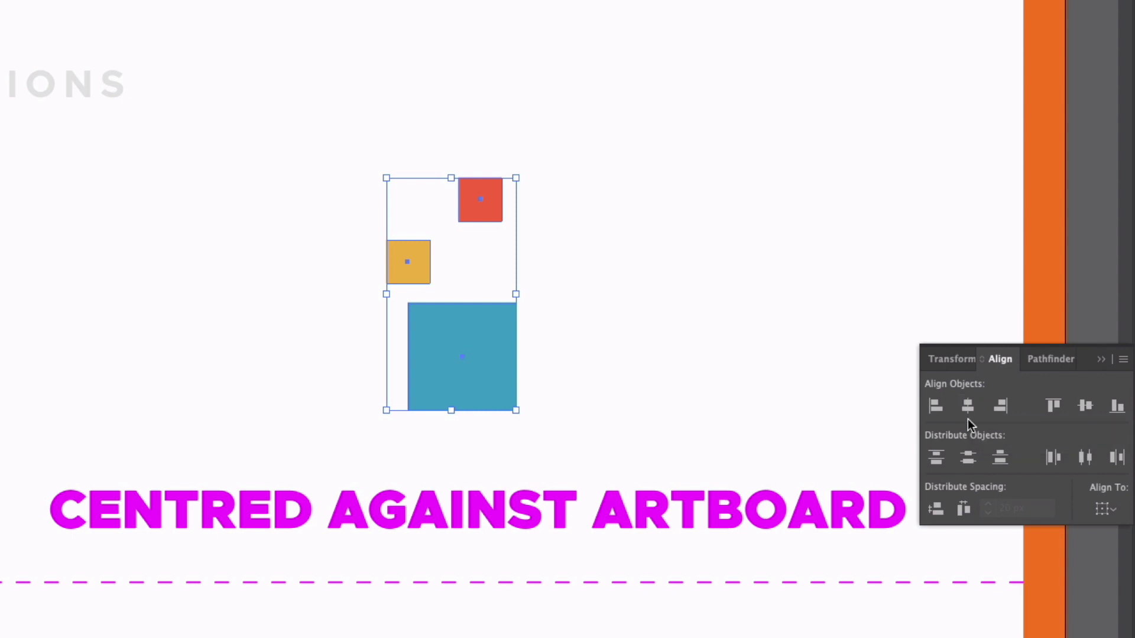
- Undo a horizontal centre, switch Align To to Key Object, and make the yellow square the key
click(968, 414)
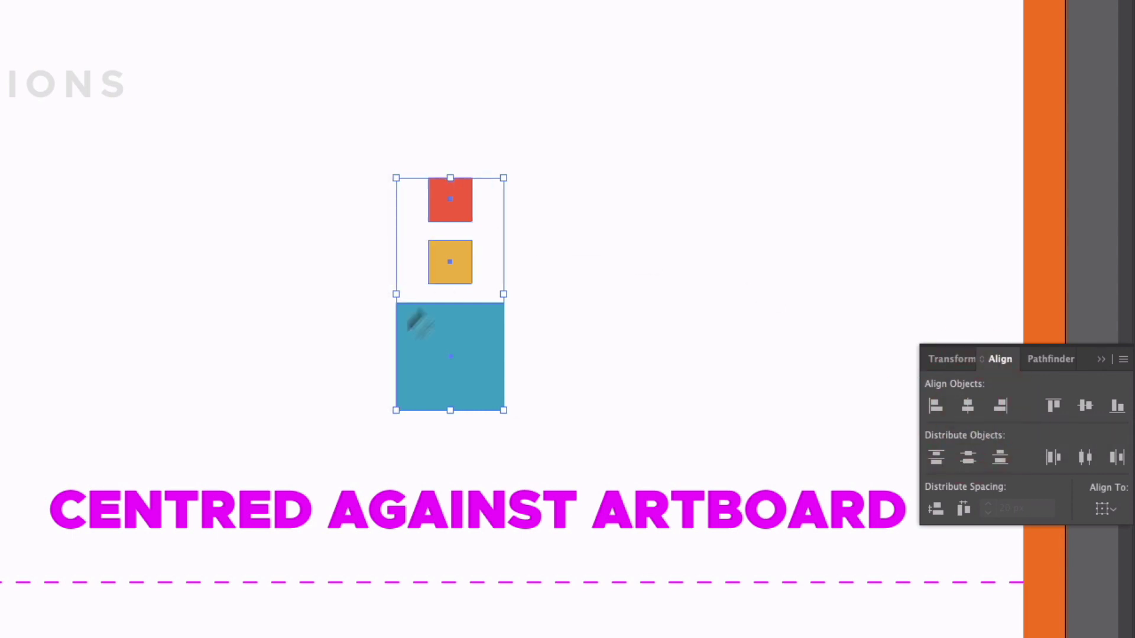
key(ctrl+z)
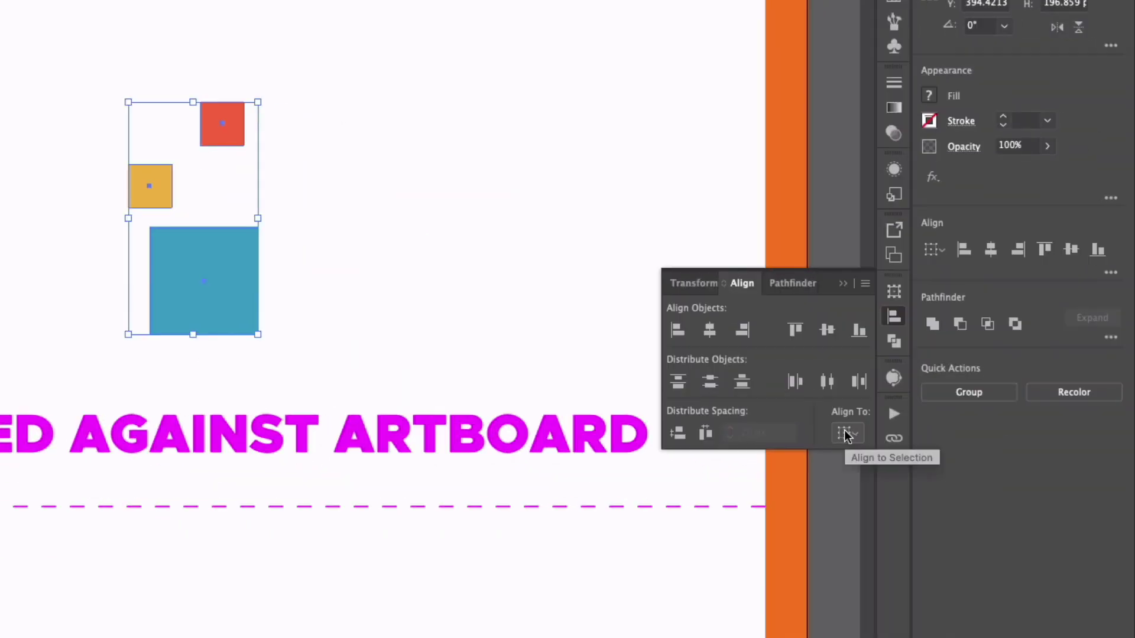
click(845, 434)
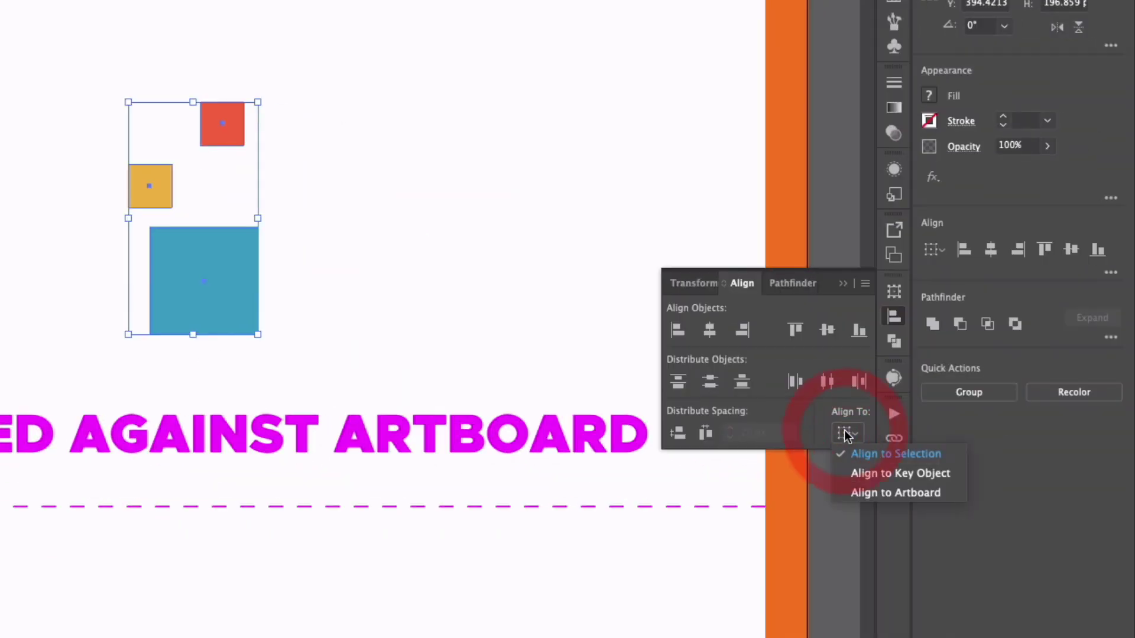
click(861, 472)
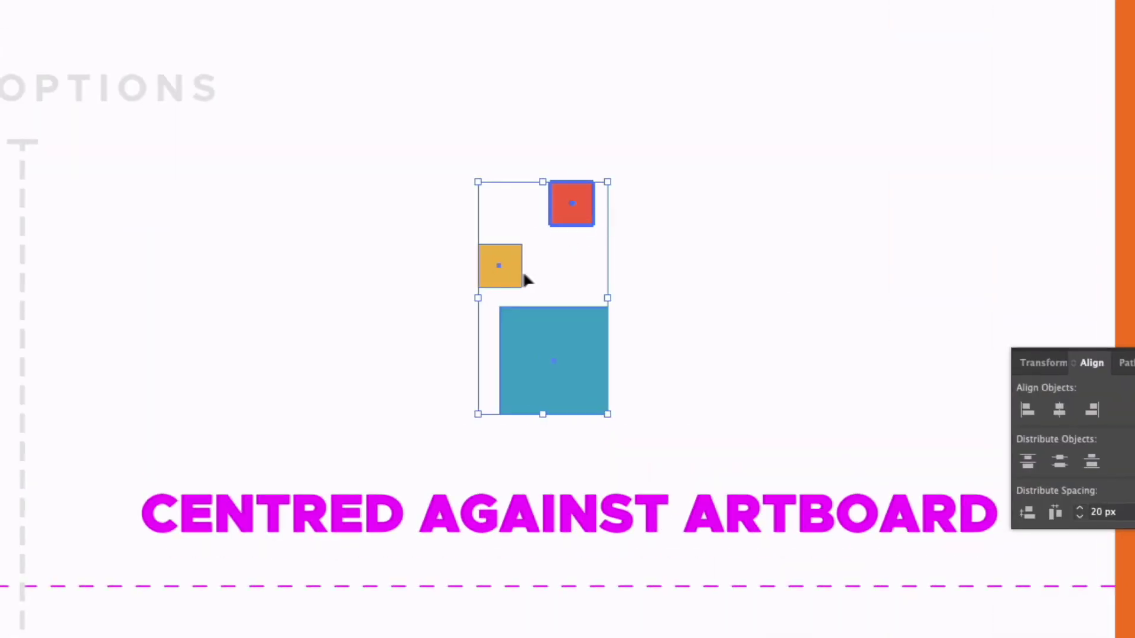
click(498, 273)
click(538, 331)
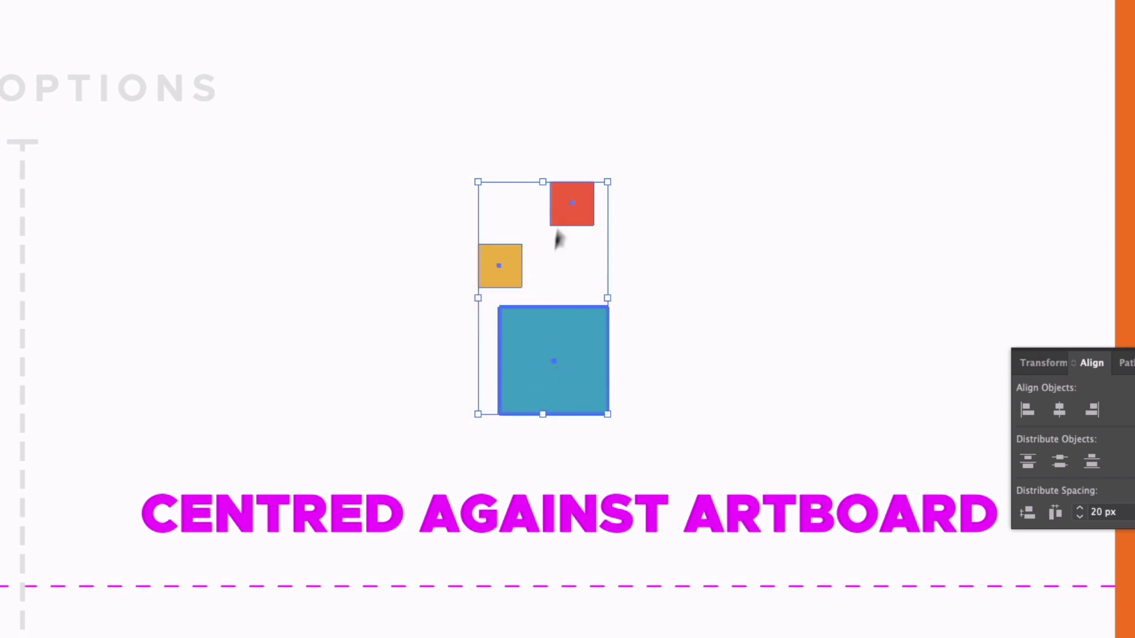
click(562, 212)
click(502, 264)
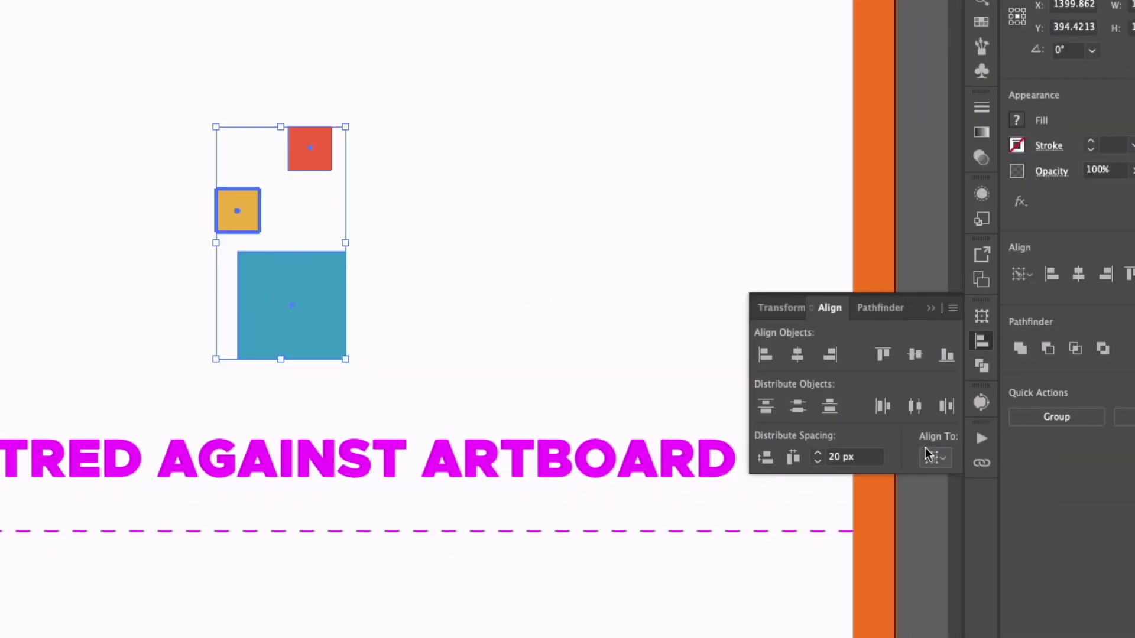
- Revert Align To to Selection, try different key objects, and centre the squares on the yellow one
click(935, 457)
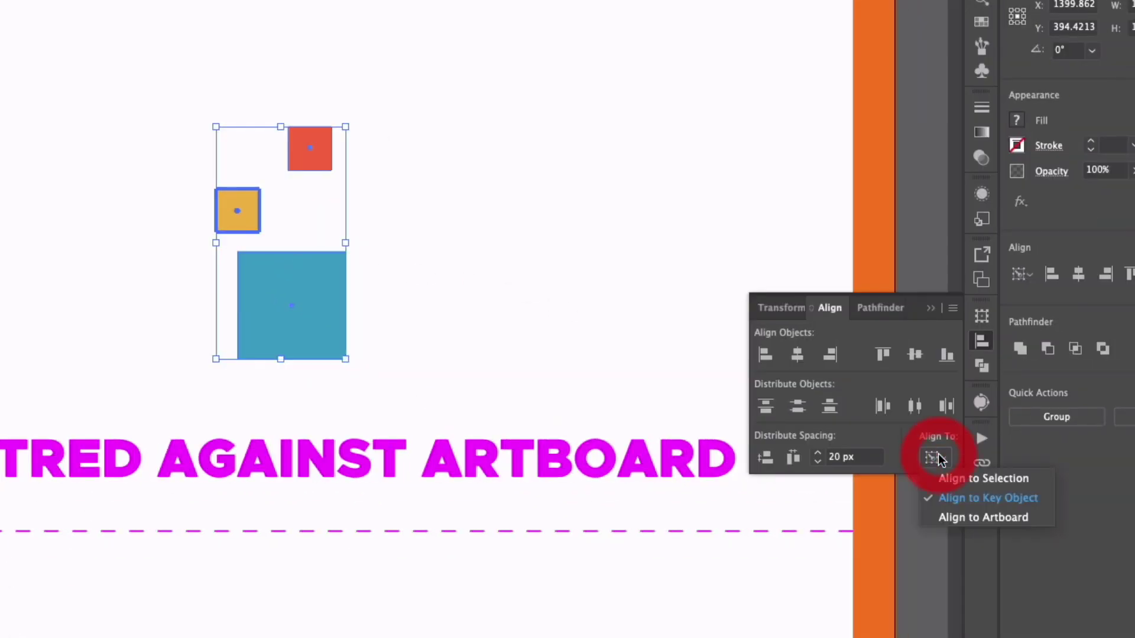
click(957, 480)
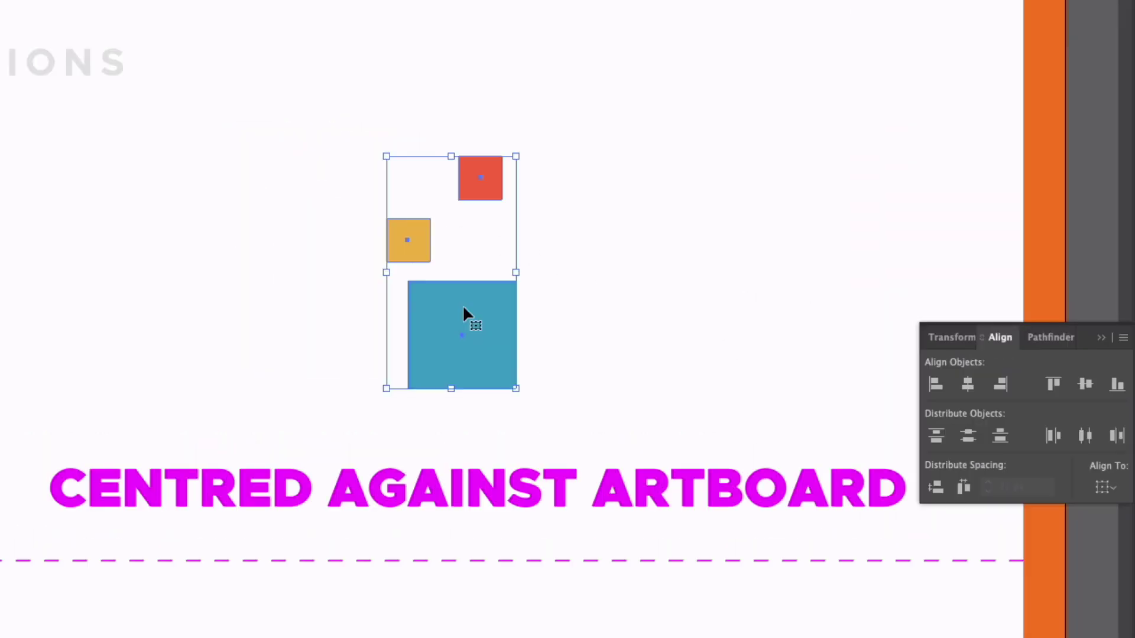
click(463, 308)
click(391, 229)
click(480, 167)
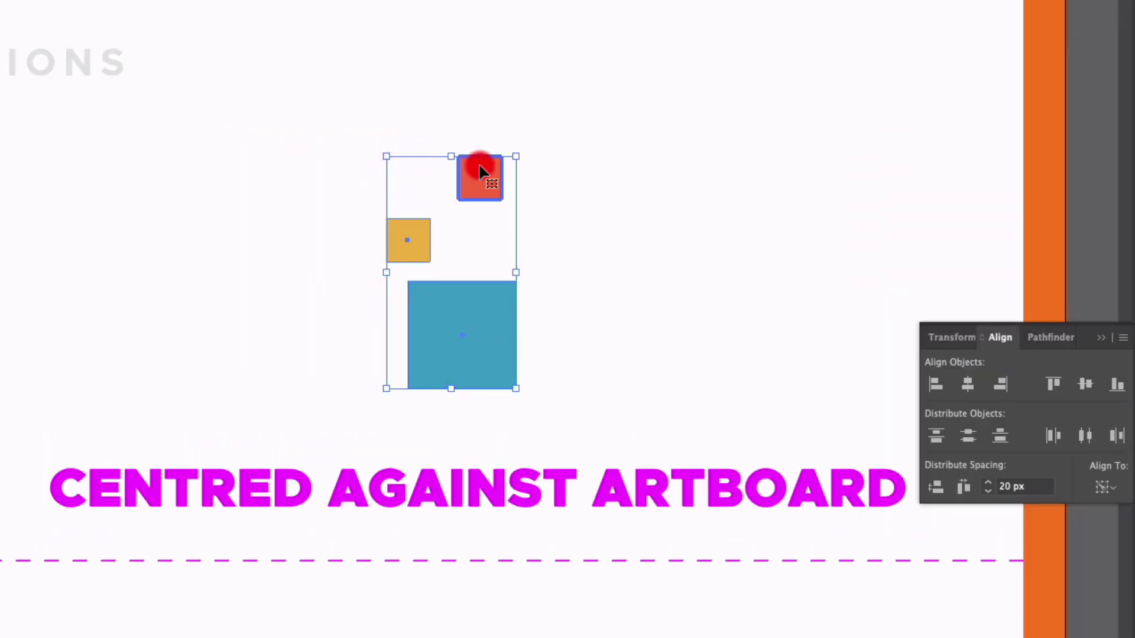
click(443, 298)
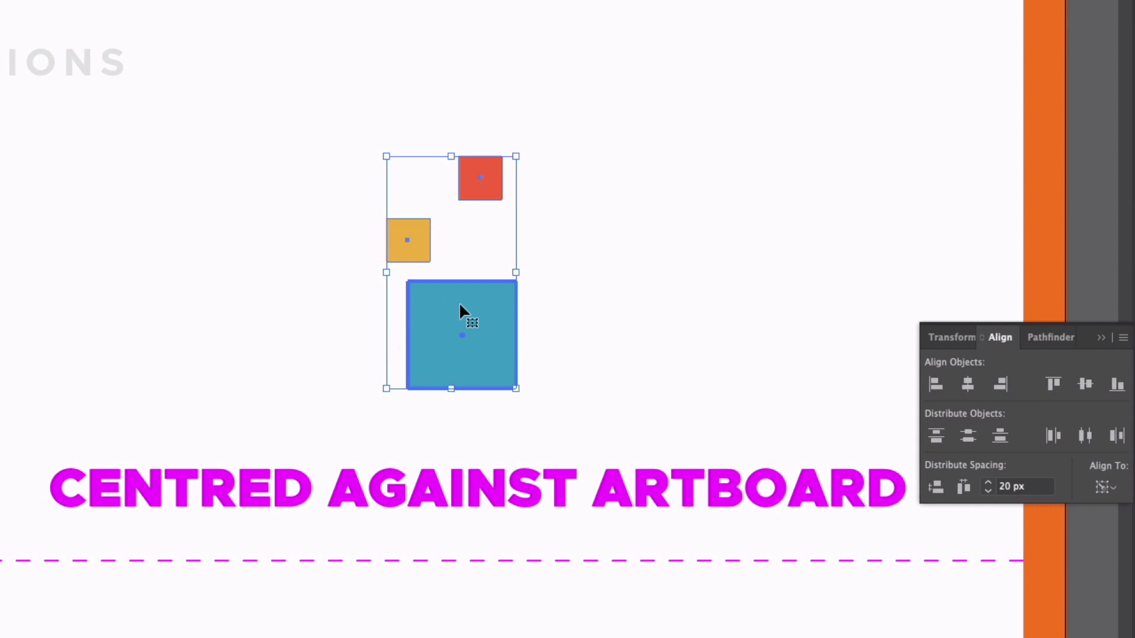
click(411, 256)
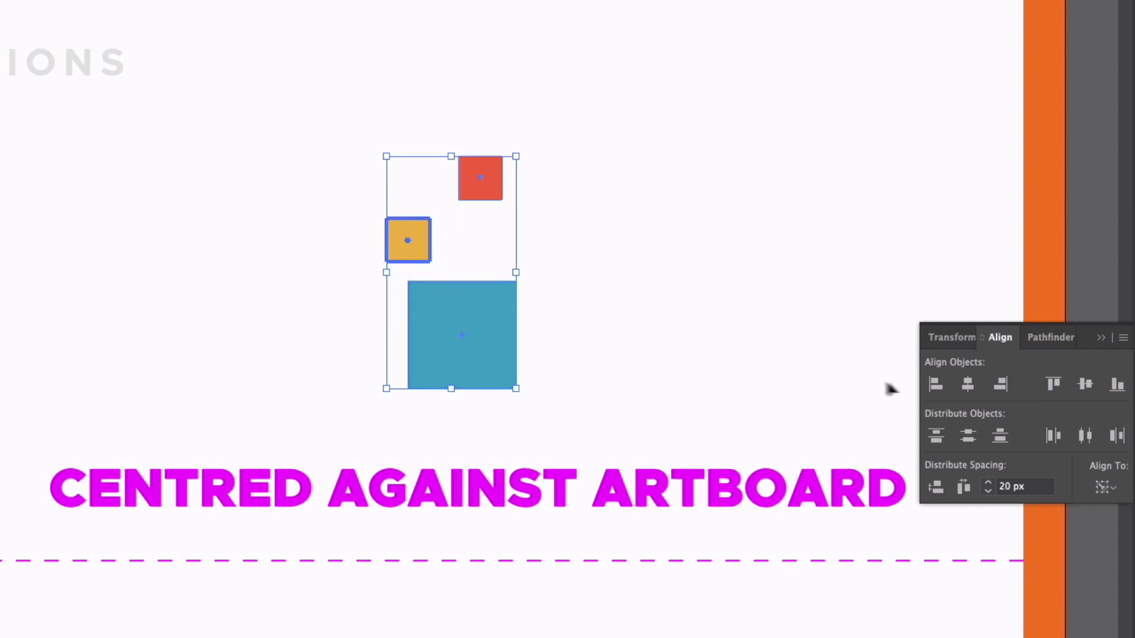
click(968, 385)
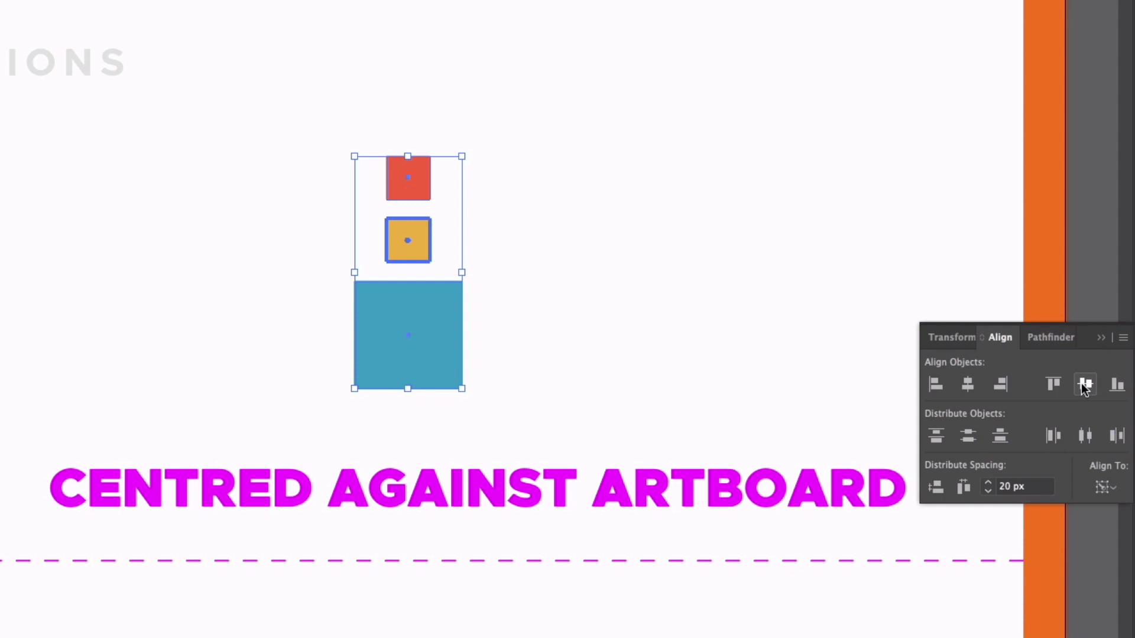
- Align yellow to blue's left edge, red to blue's right edge, then bottom-align red and yellow
drag(323, 227, 413, 305)
click(936, 383)
click(602, 249)
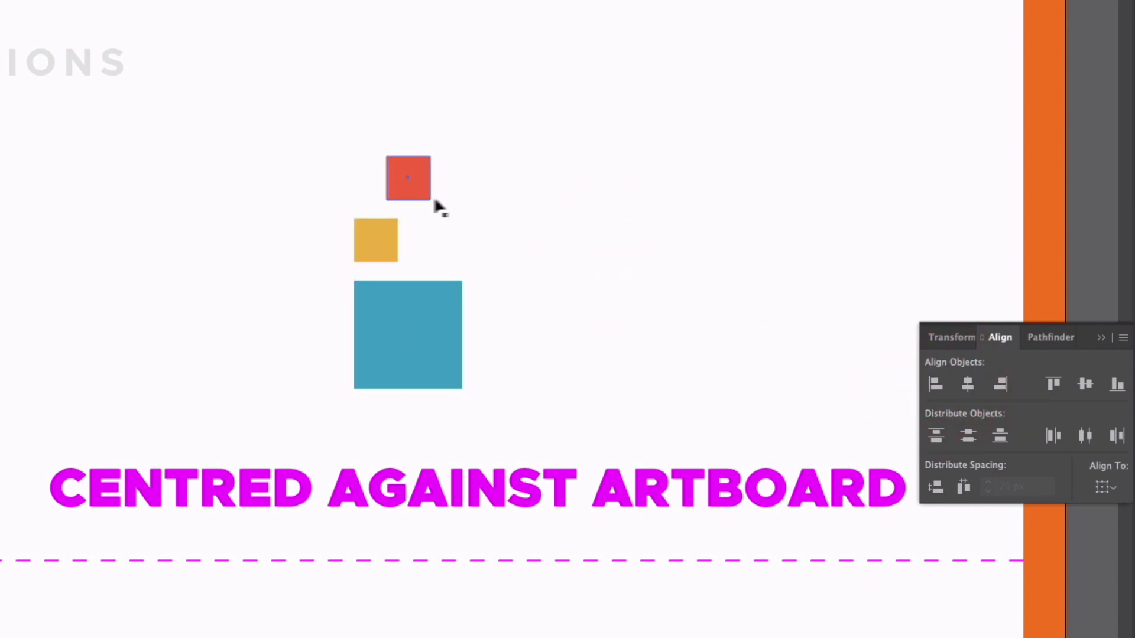
drag(424, 328, 420, 332)
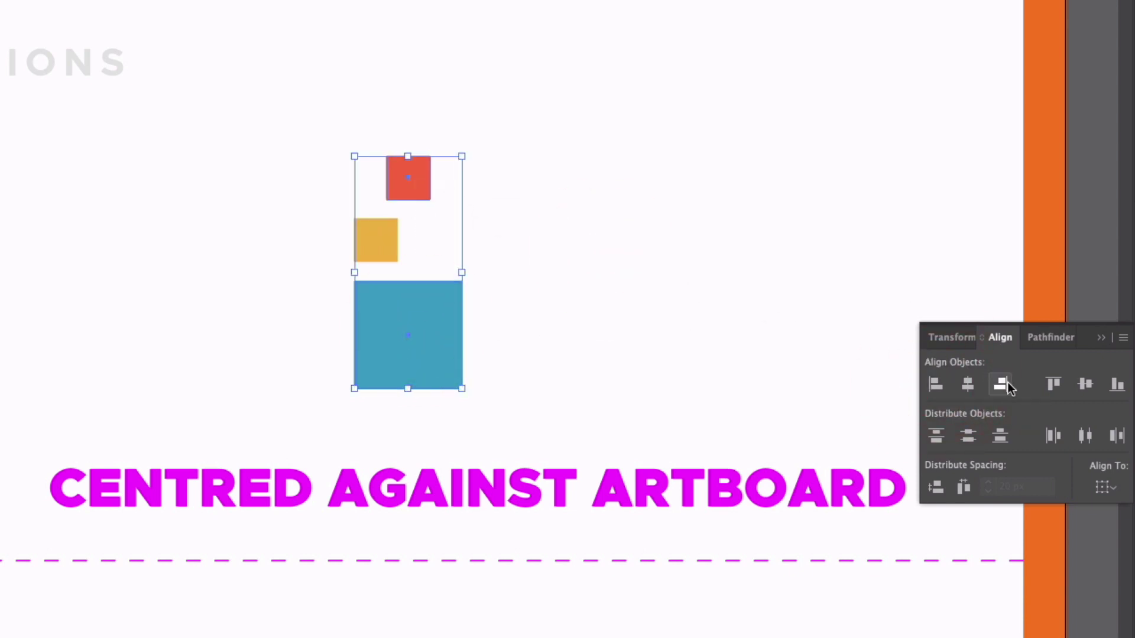
click(1000, 384)
click(562, 278)
drag(344, 160, 471, 253)
click(1116, 384)
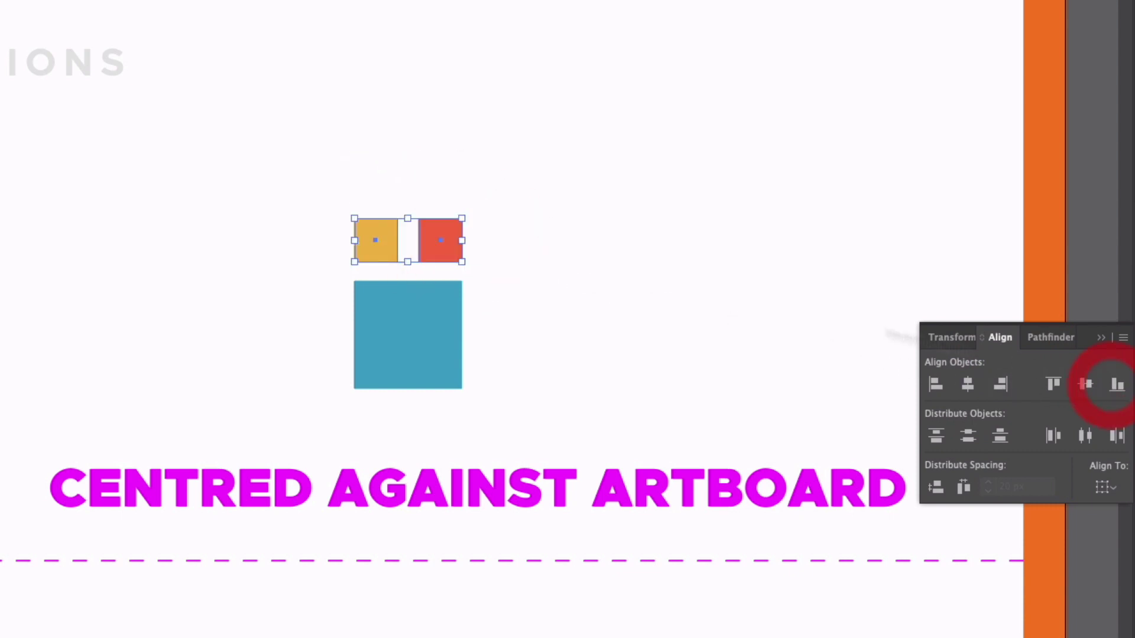
click(532, 264)
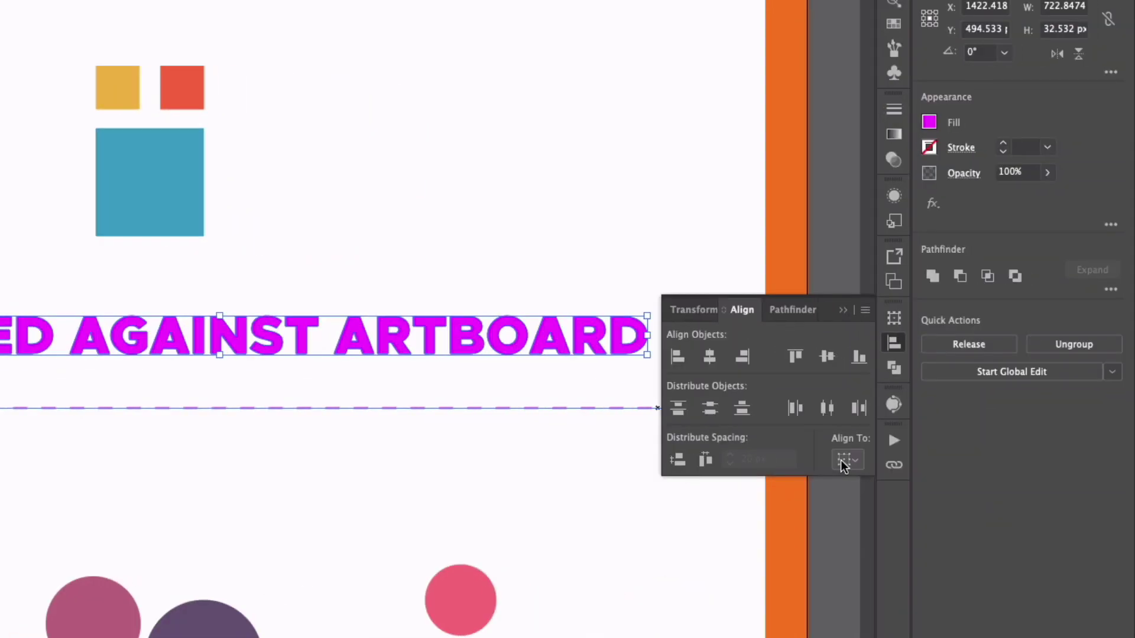
- Set Align To to Artboard and centre the heading horizontally and vertically on the artboard
click(844, 462)
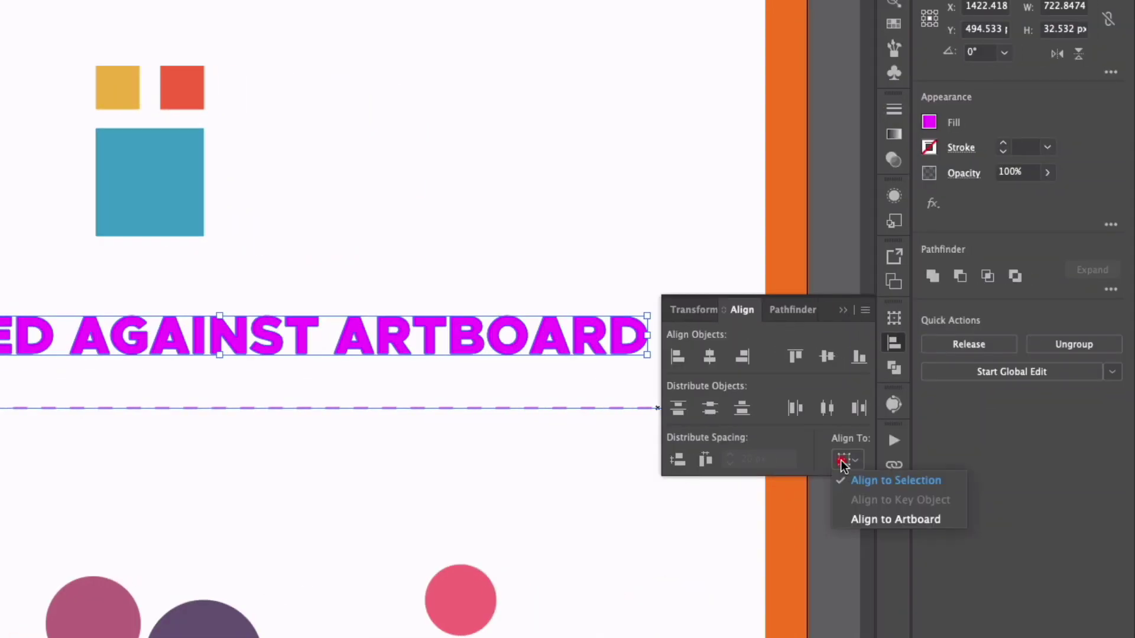
click(861, 520)
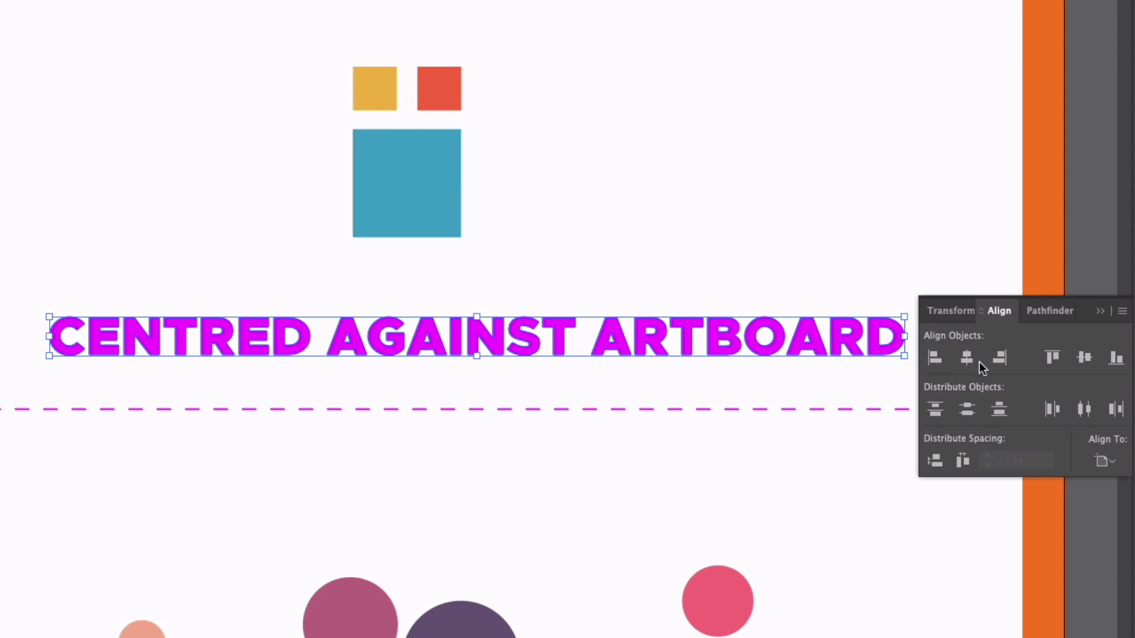
click(994, 363)
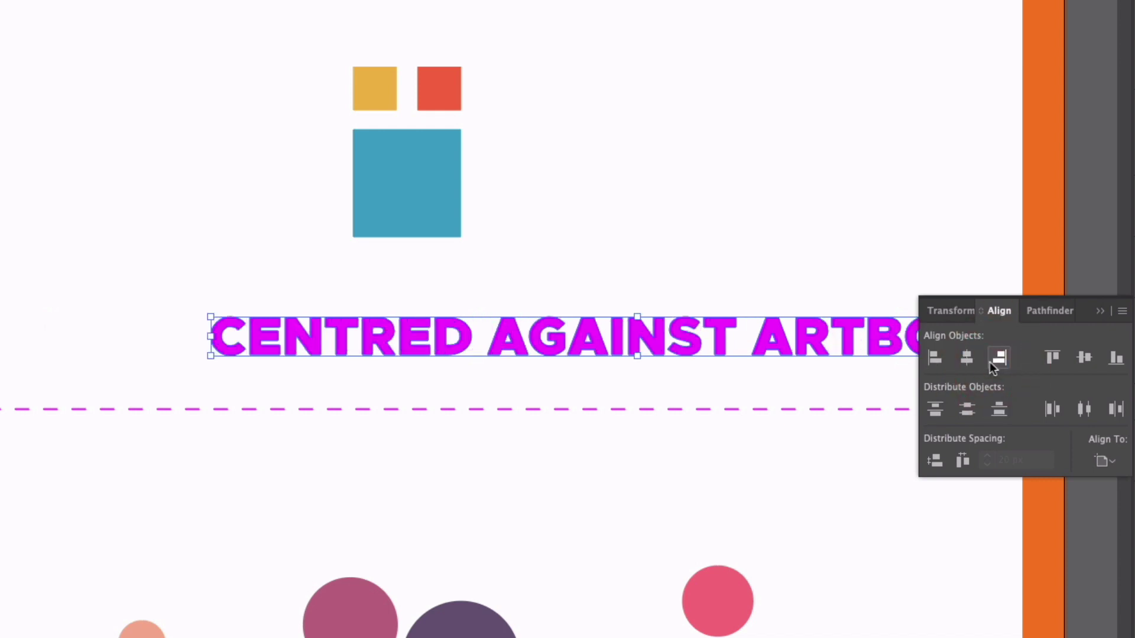
click(966, 358)
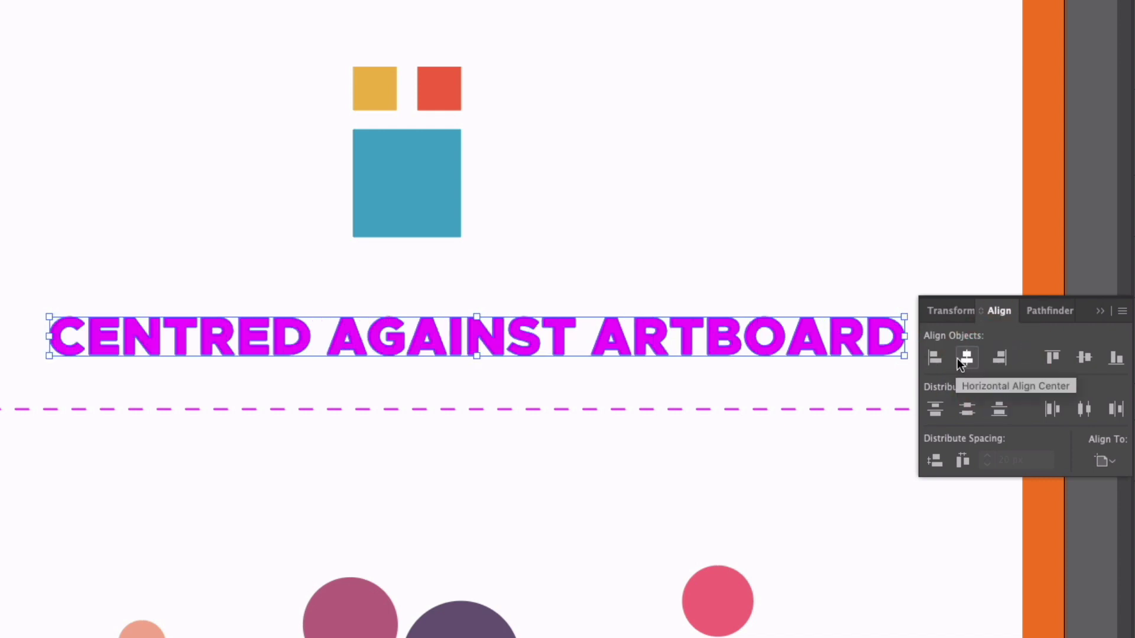
click(1083, 358)
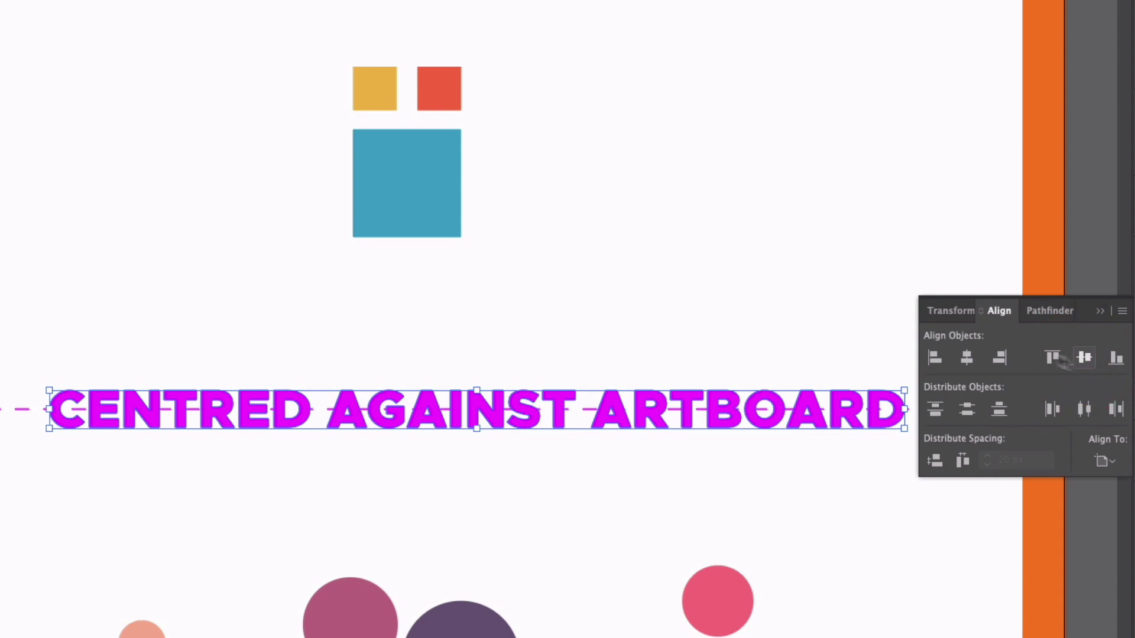
click(586, 304)
scroll(549, 303, down, 5)
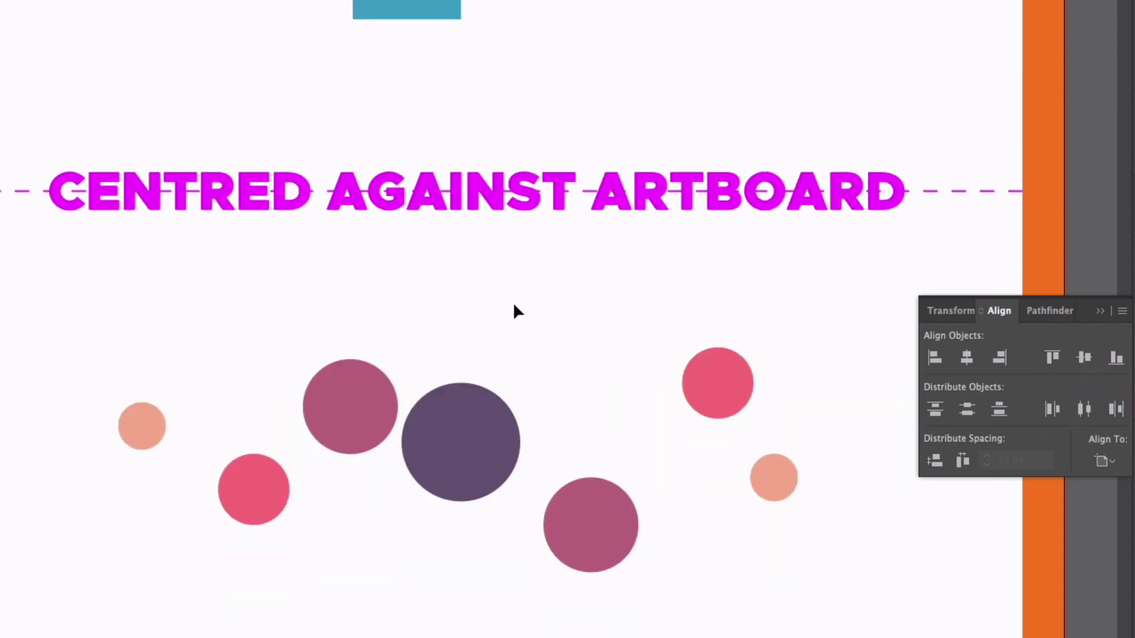
- Select all seven circles and vertically centre them on each other using Align to Selection
drag(37, 306, 822, 607)
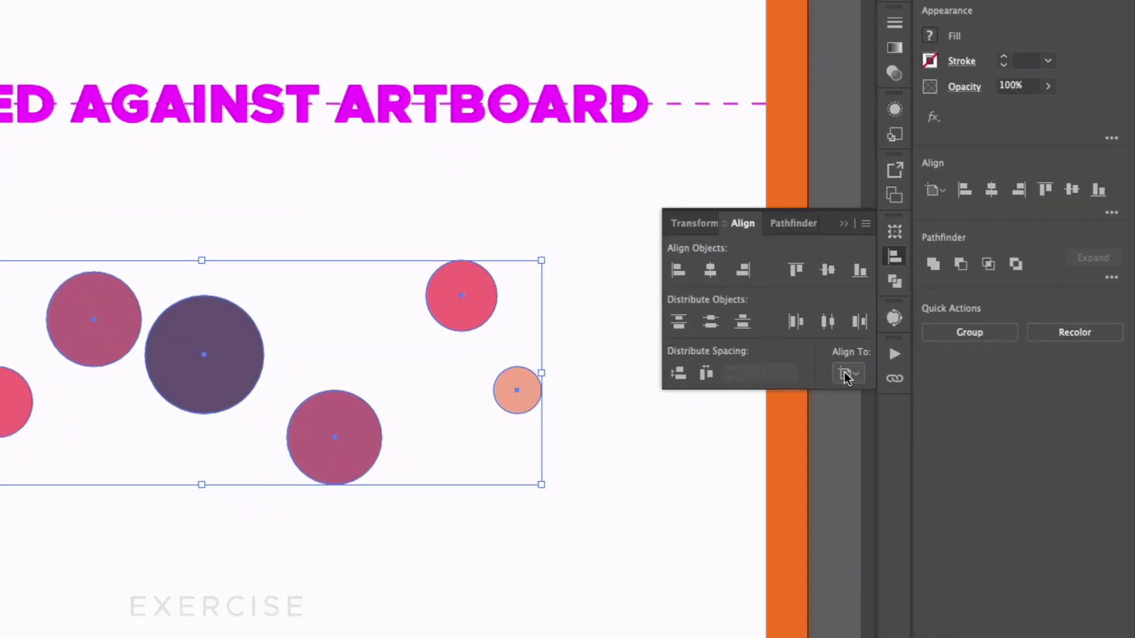
click(1101, 463)
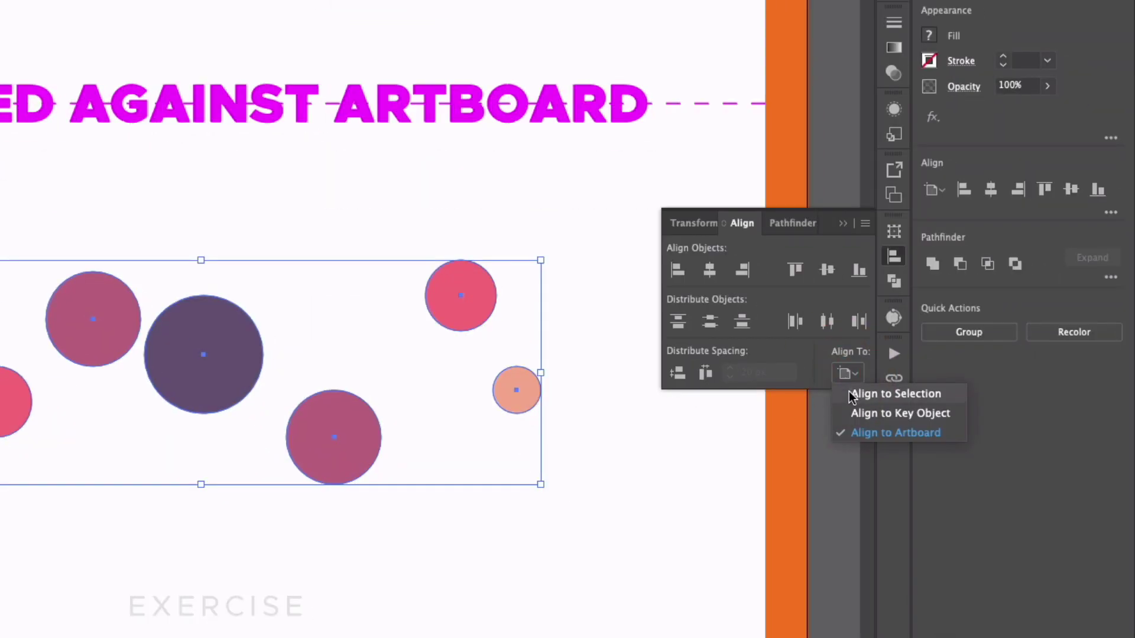
click(853, 394)
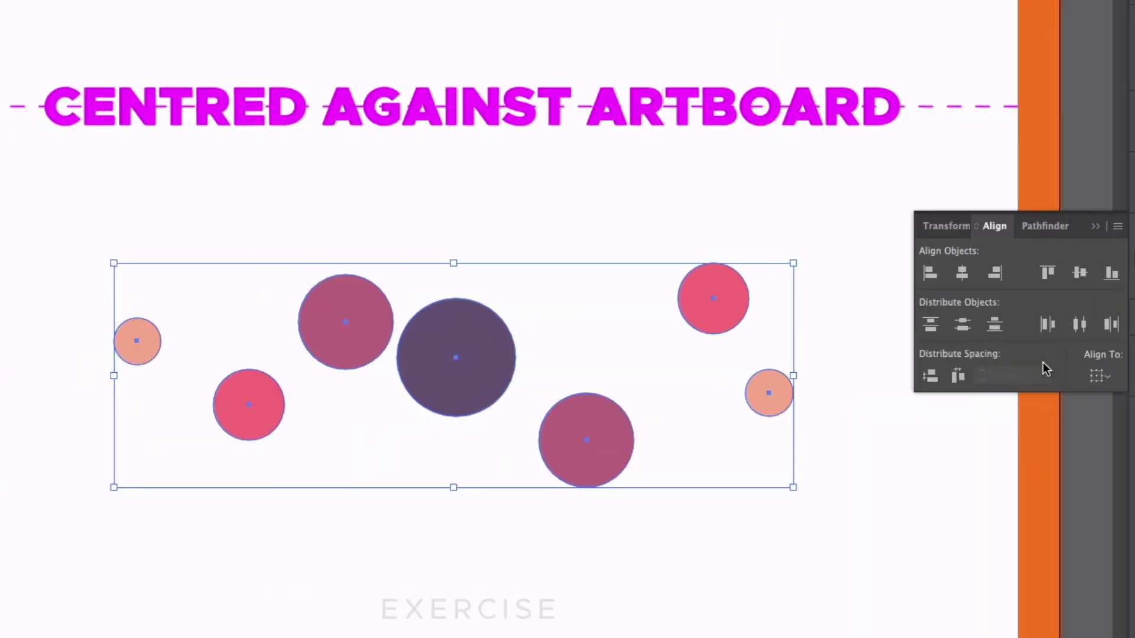
click(1081, 273)
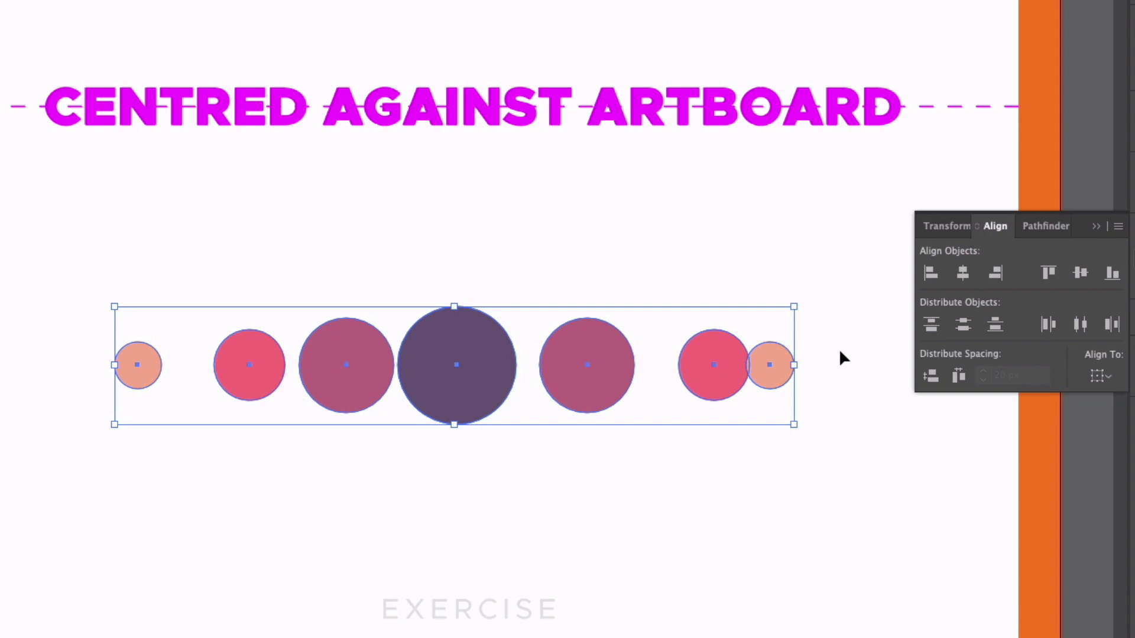
- Make the large centre circle the key object and distribute the circles with 40 px spacing
click(1081, 324)
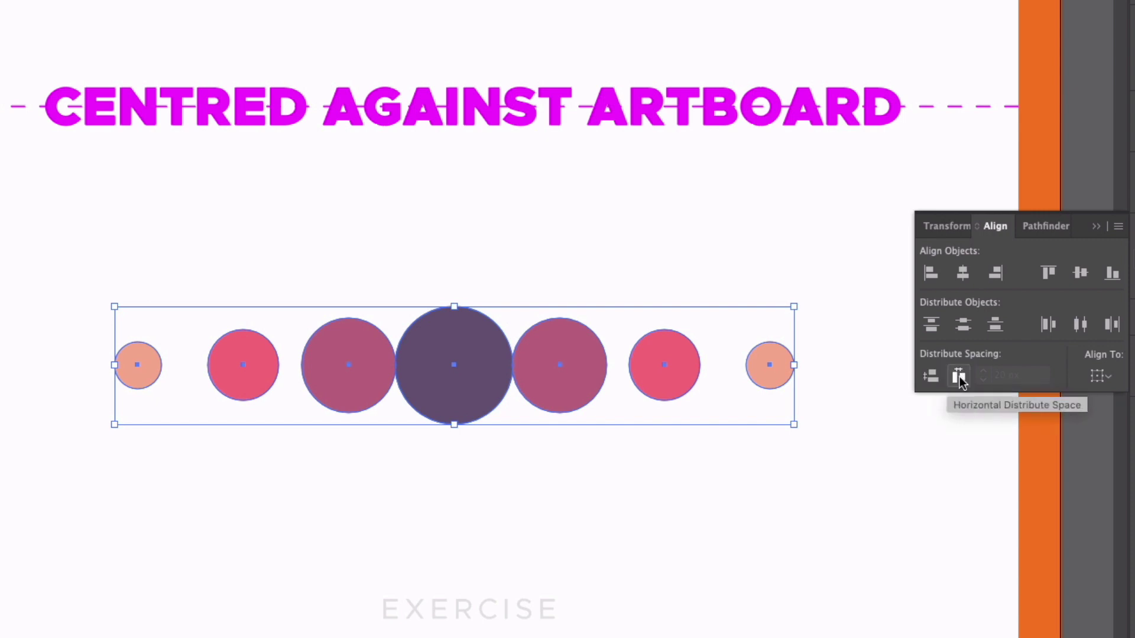
click(960, 377)
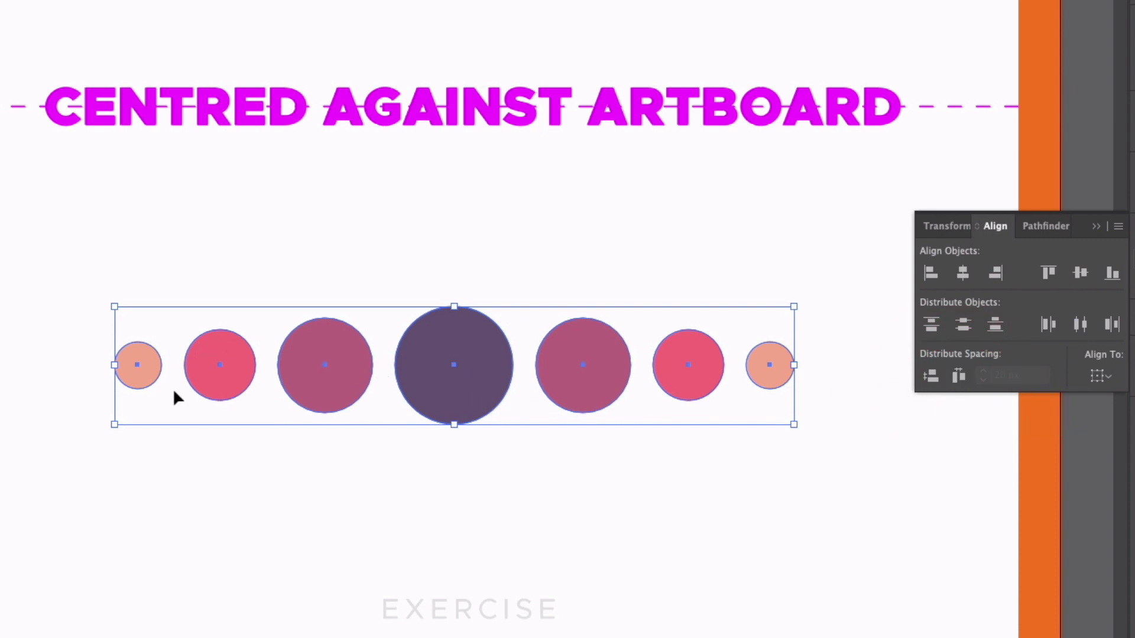
click(451, 336)
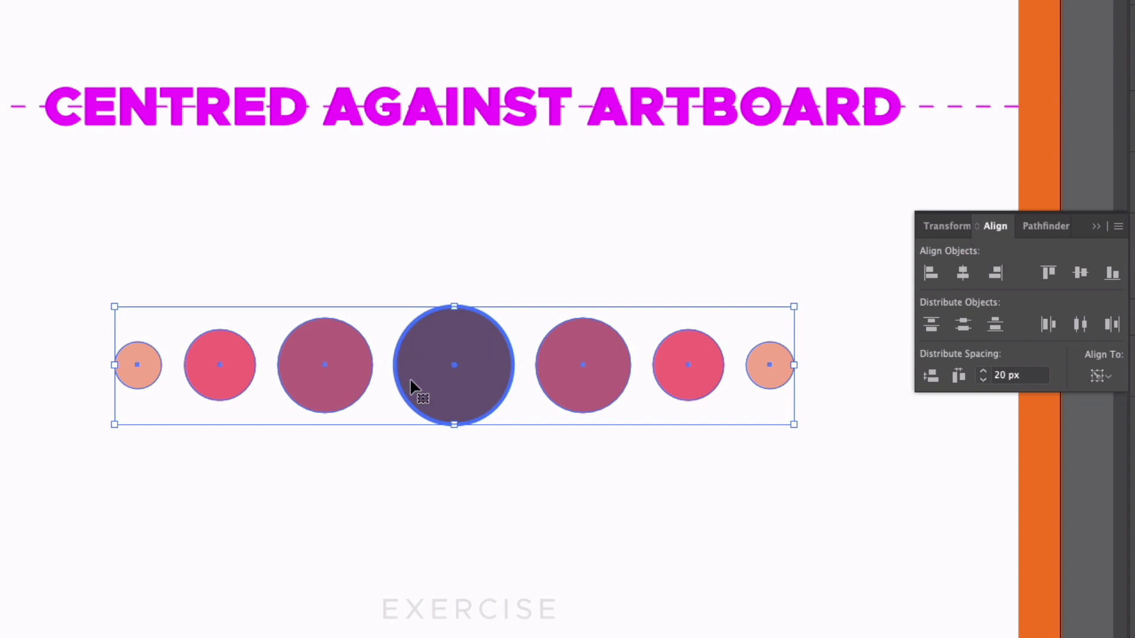
click(998, 379)
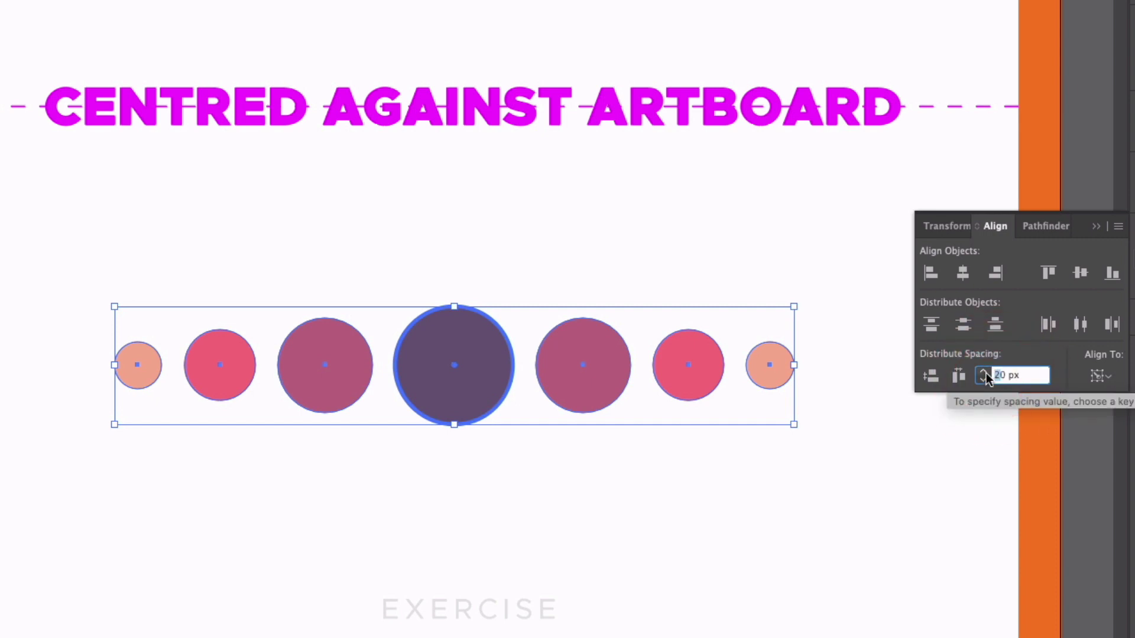
key(Return)
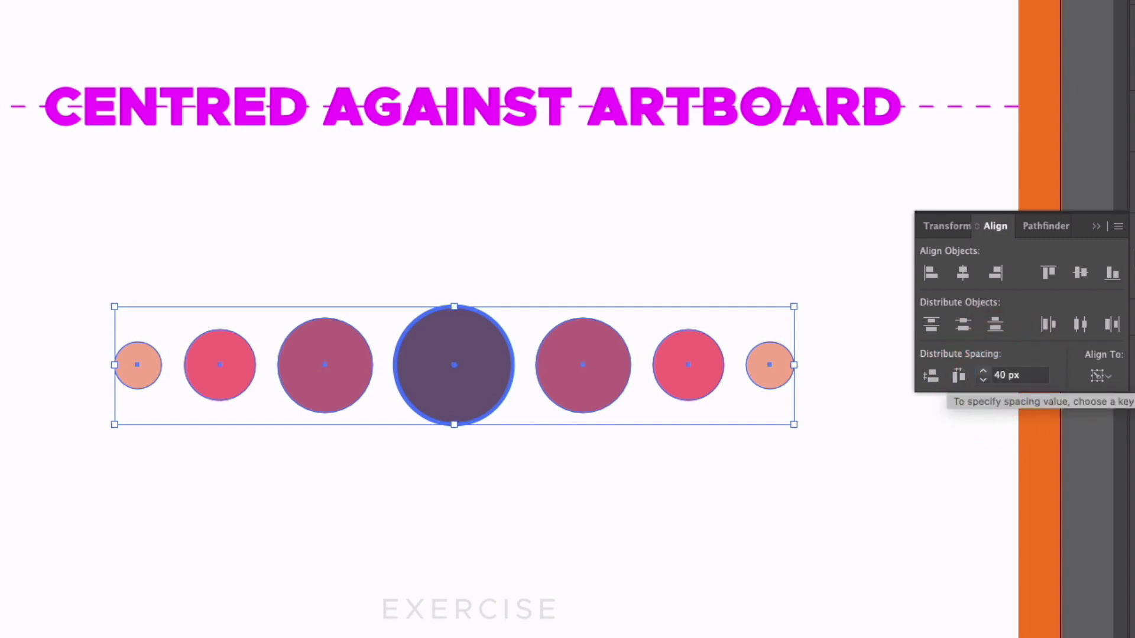
click(959, 376)
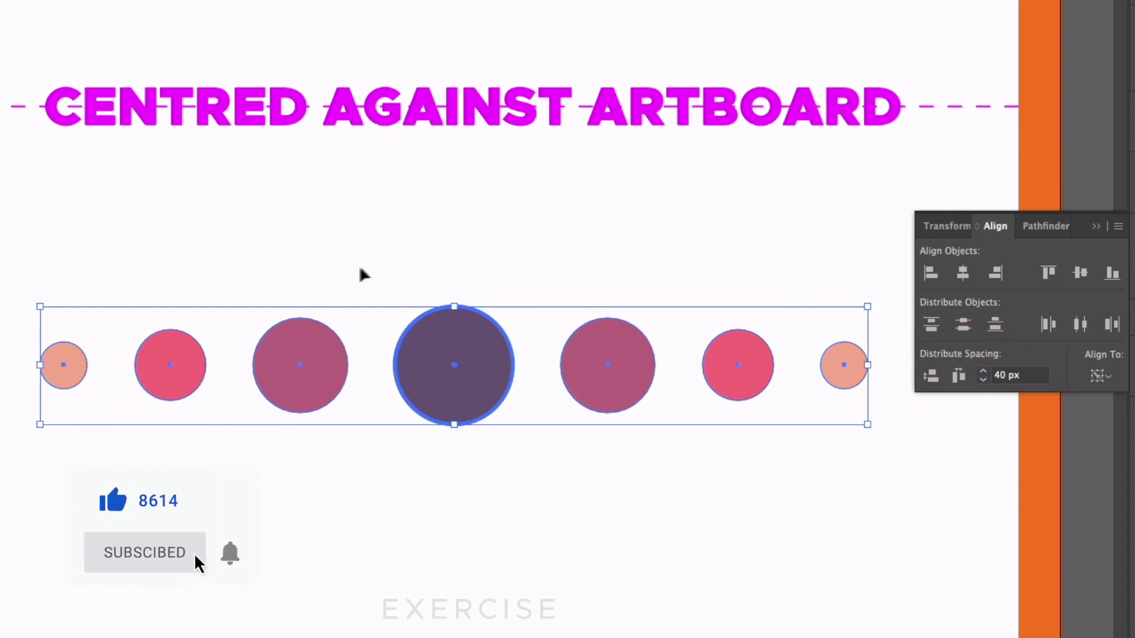
- Deselect the circles and fit the whole artboard in the window with Cmd+0
click(386, 265)
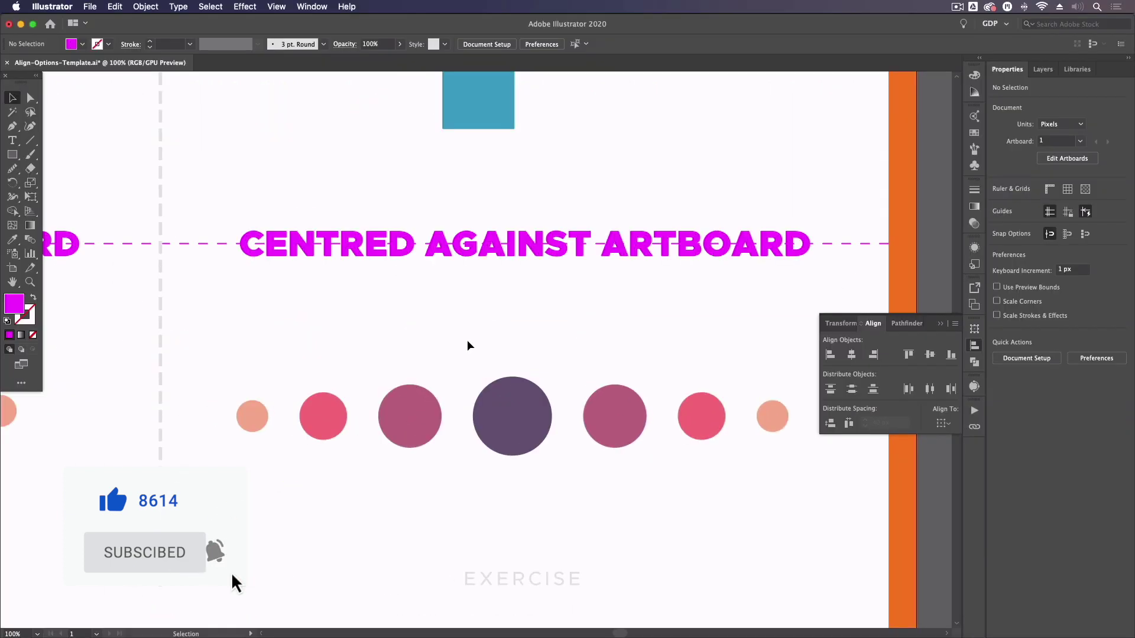
key(super+0)
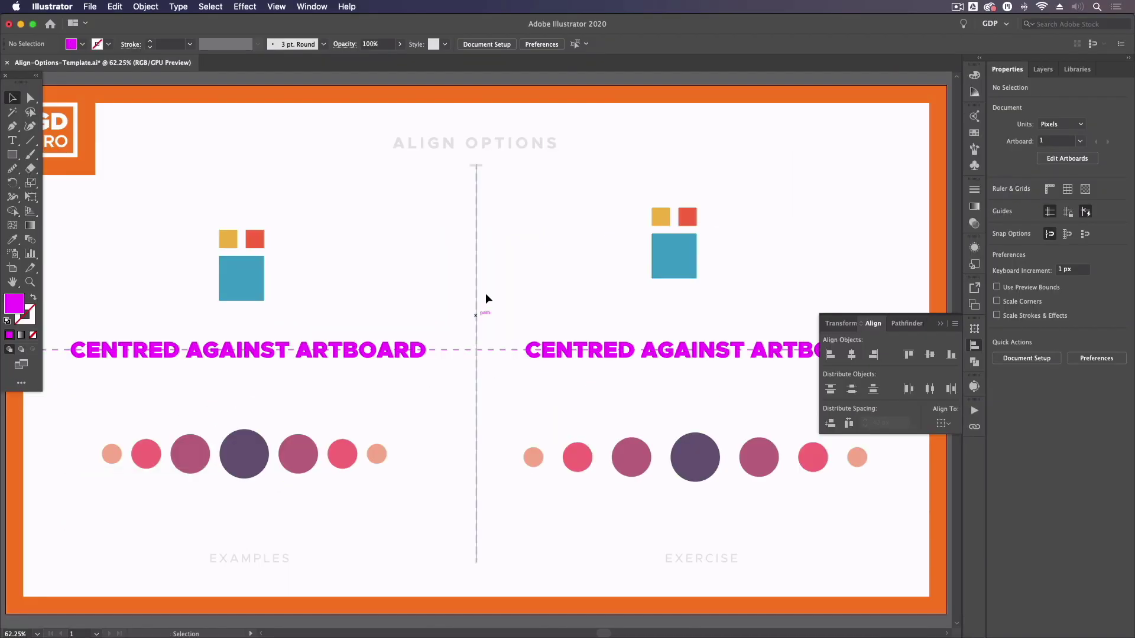